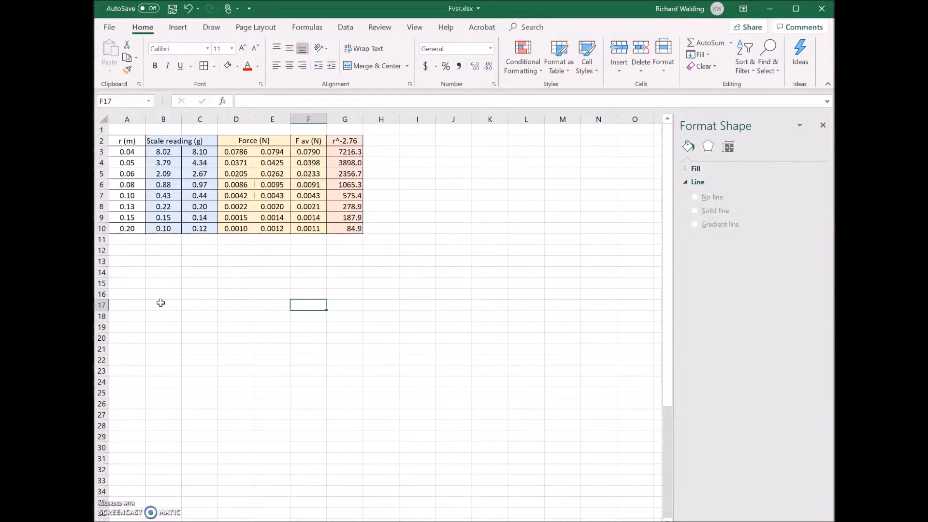
Insert a markers-only scatter chart of the average force in F3:F10 against the distance r in A3:A10.
{"action": "left_click", "coordinate": [165, 301]}
{"action": "left_click_drag", "start_coordinate": [129, 139], "coordinate": [127, 229]}
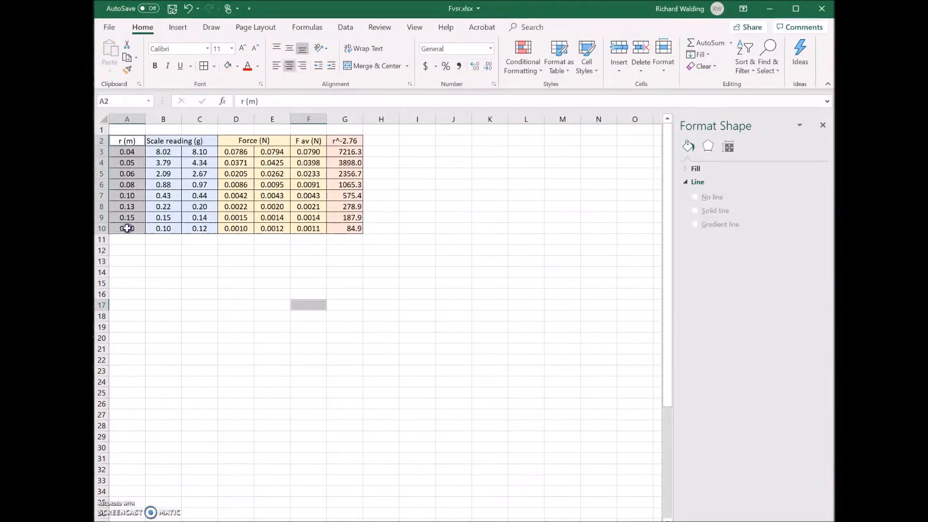
{"action": "left_click_drag", "start_coordinate": [308, 141], "coordinate": [306, 230]}
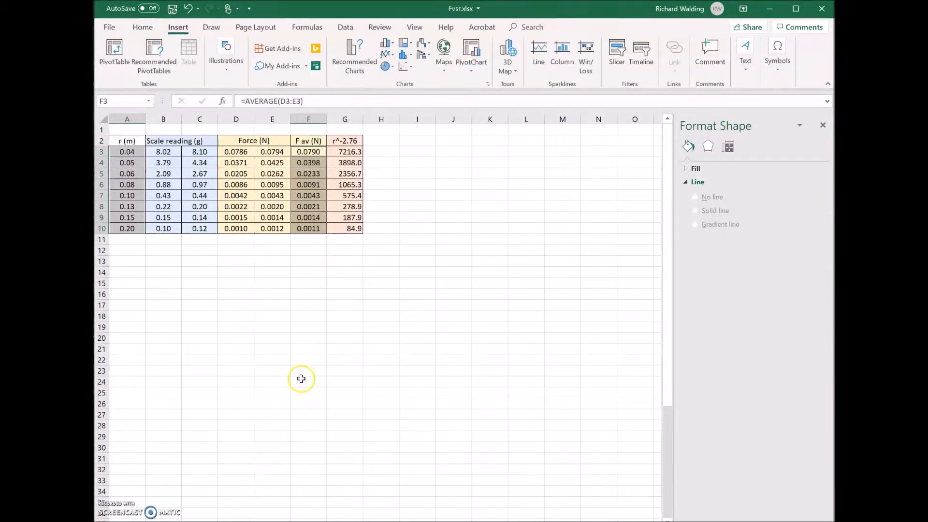
{"action": "left_click", "coordinate": [404, 67]}
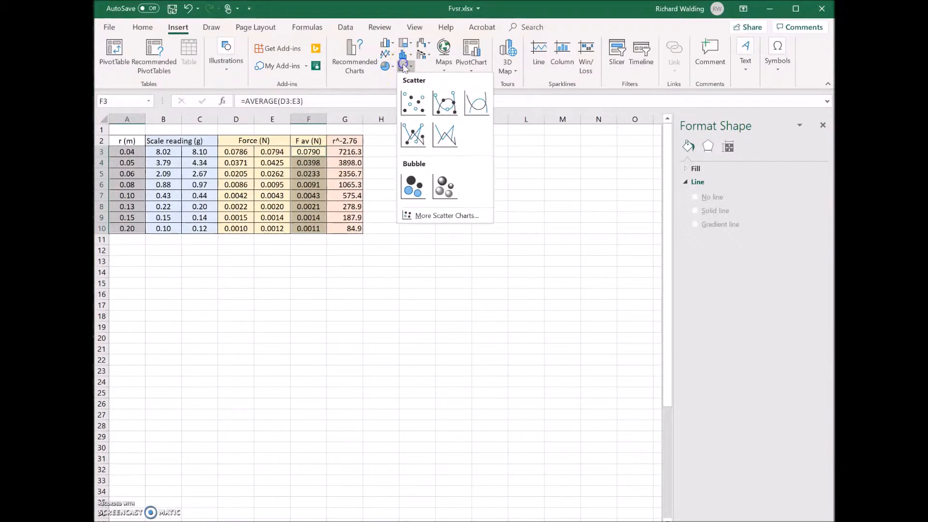
{"action": "left_click", "coordinate": [413, 102]}
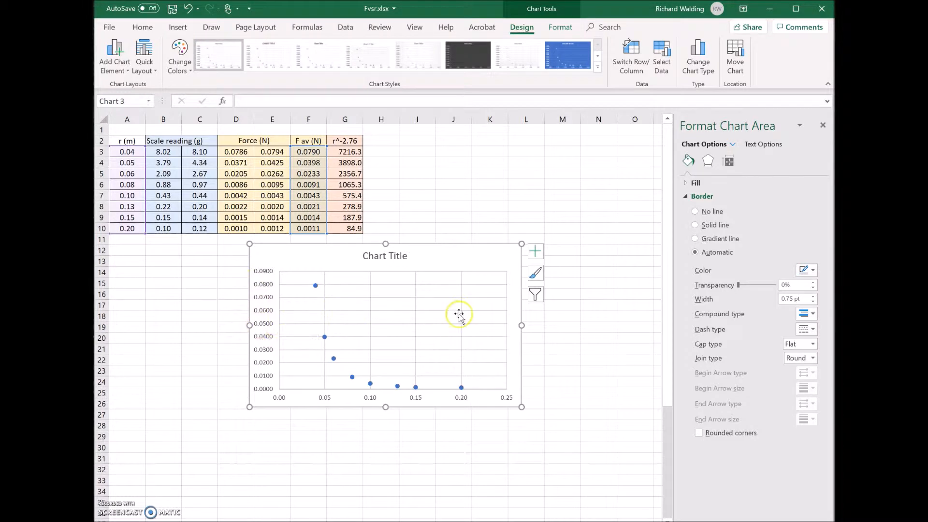
Add axis titles to the chart, naming the vertical axis "Force, F (N)" and the horizontal axis "Distance, r (m)".
{"action": "left_click", "coordinate": [534, 251]}
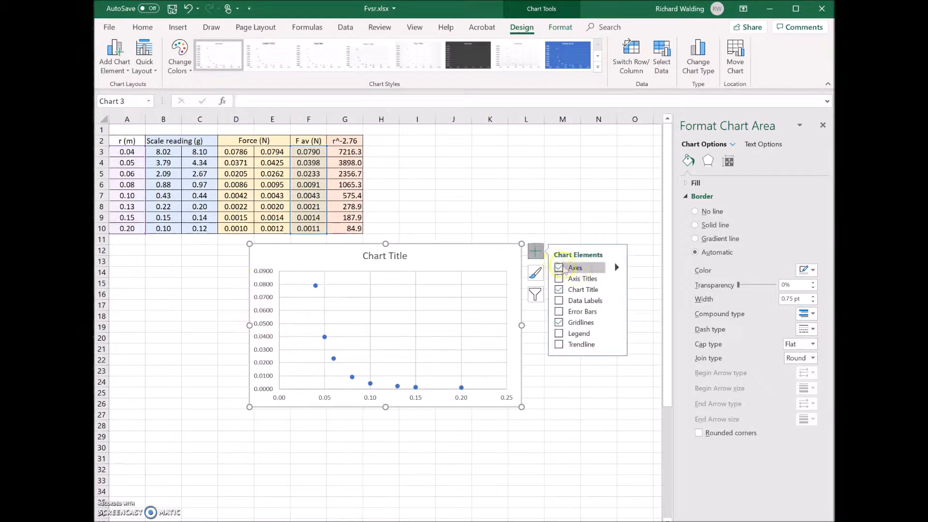
{"action": "left_click", "coordinate": [559, 278]}
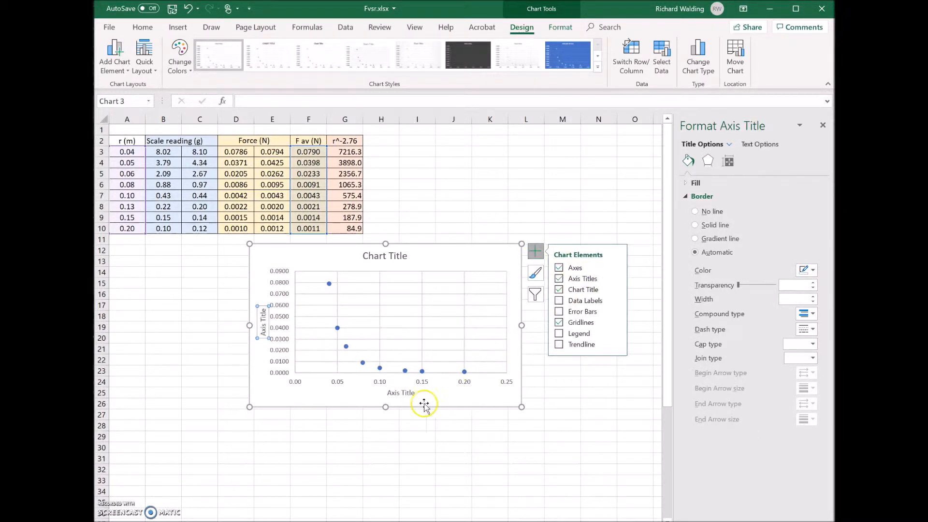
{"action": "type", "text": "Force, F (N"}
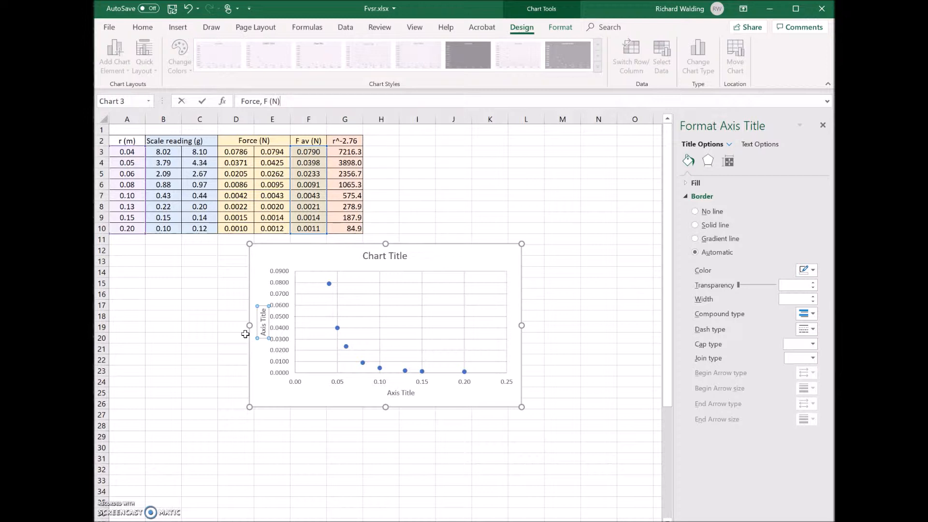
{"action": "left_click", "coordinate": [392, 393]}
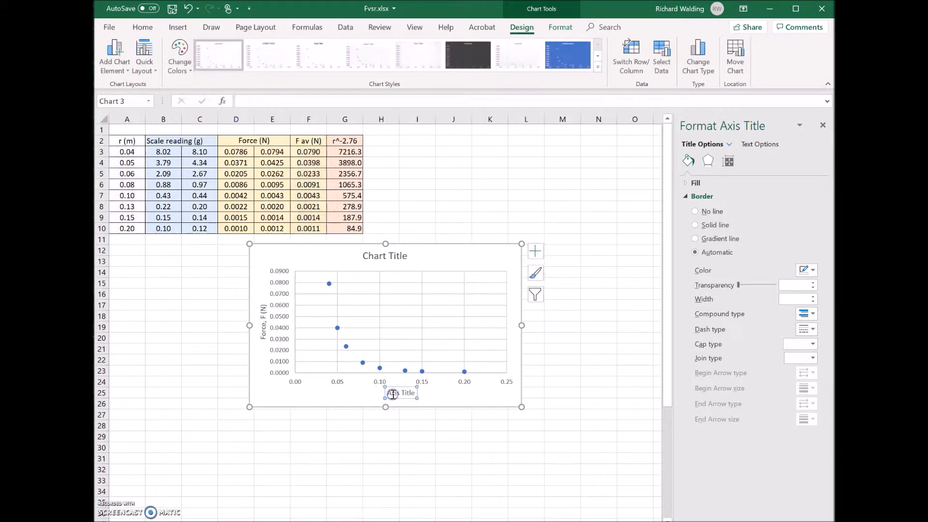
{"action": "type", "text": "Distance, r (m"}
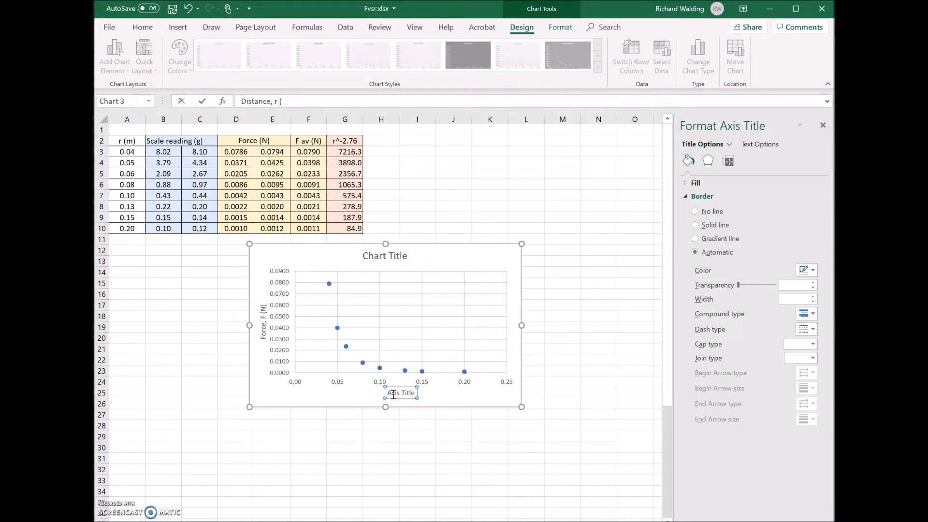
{"action": "left_click", "coordinate": [454, 267]}
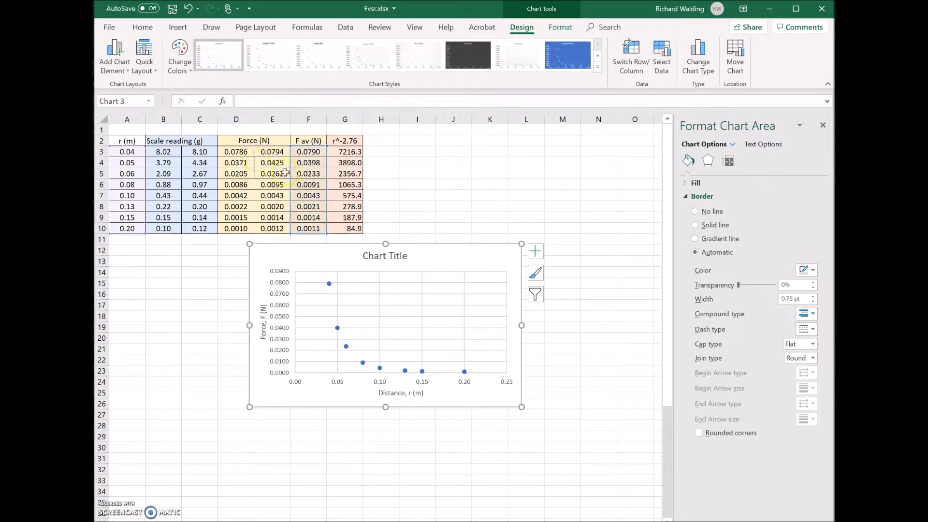
Add a Power trendline to the force–distance chart and display its equation and R-squared value.
{"action": "left_click", "coordinate": [534, 252]}
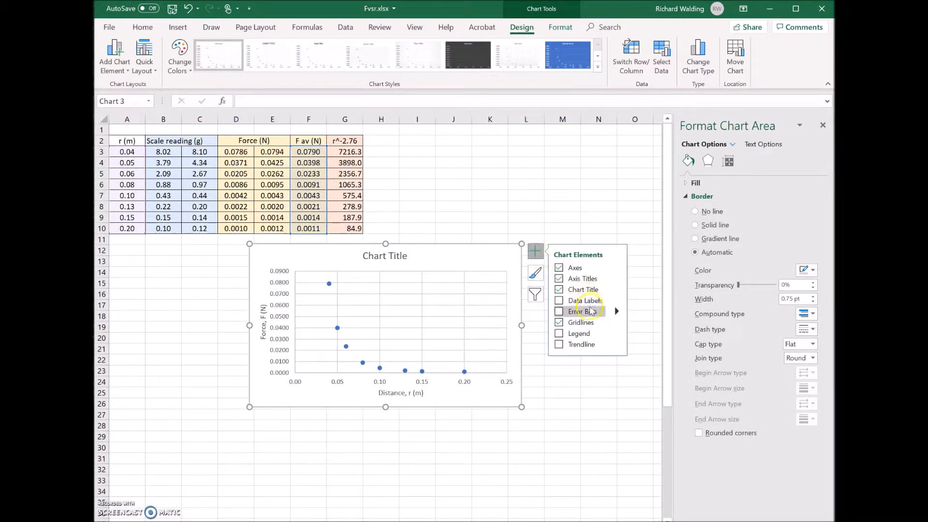
{"action": "left_click", "coordinate": [616, 344]}
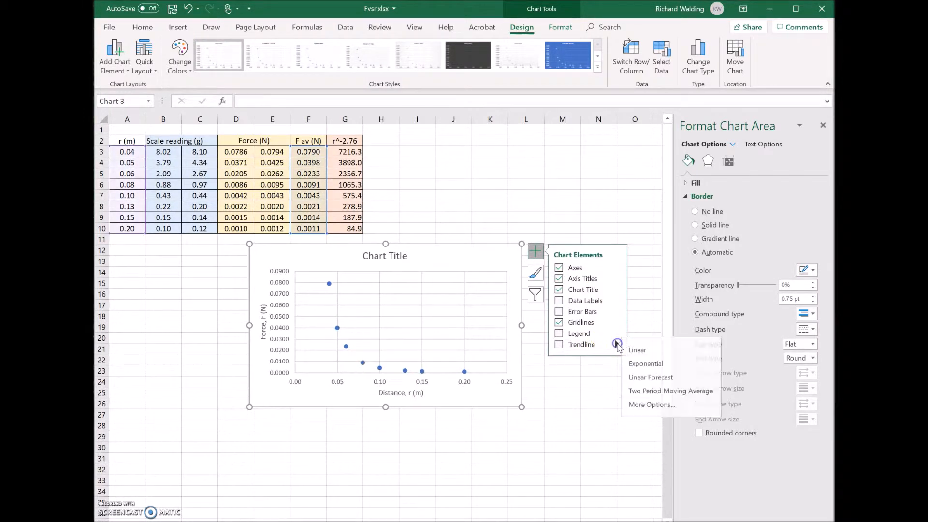
{"action": "left_click", "coordinate": [661, 405]}
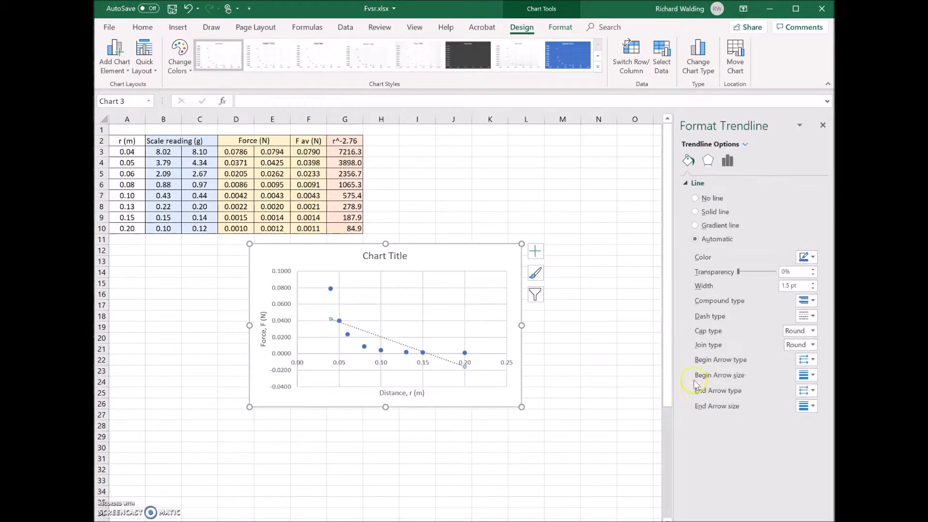
{"action": "left_click", "coordinate": [727, 159]}
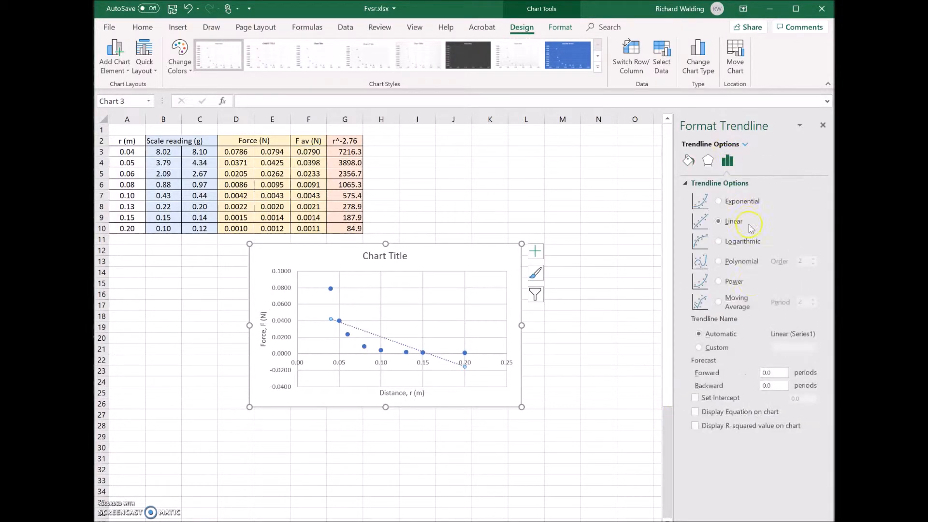
{"action": "left_click", "coordinate": [720, 281]}
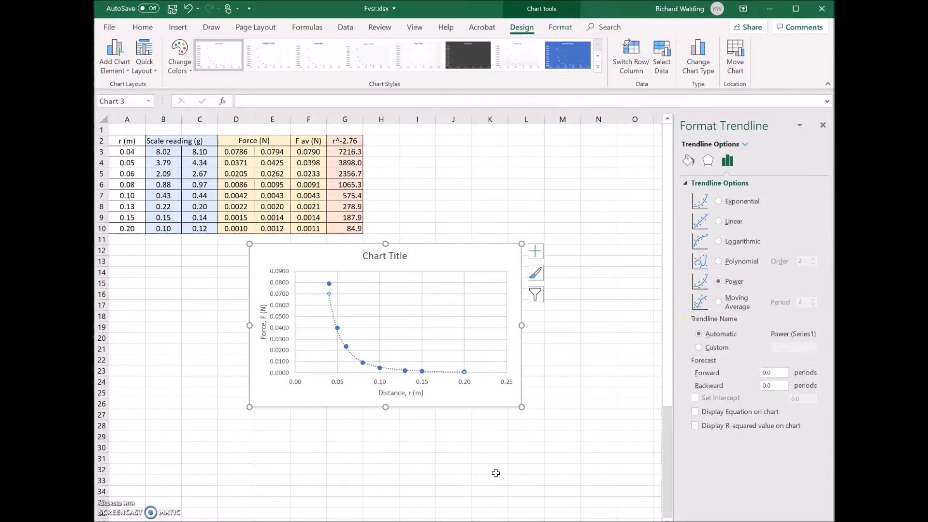
{"action": "left_click", "coordinate": [694, 413]}
{"action": "left_click", "coordinate": [694, 426]}
Move the trendline equation label to the clear area above the curve and set its font size to 12.
{"action": "left_click", "coordinate": [439, 360]}
{"action": "left_click_drag", "start_coordinate": [393, 290], "coordinate": [394, 290]}
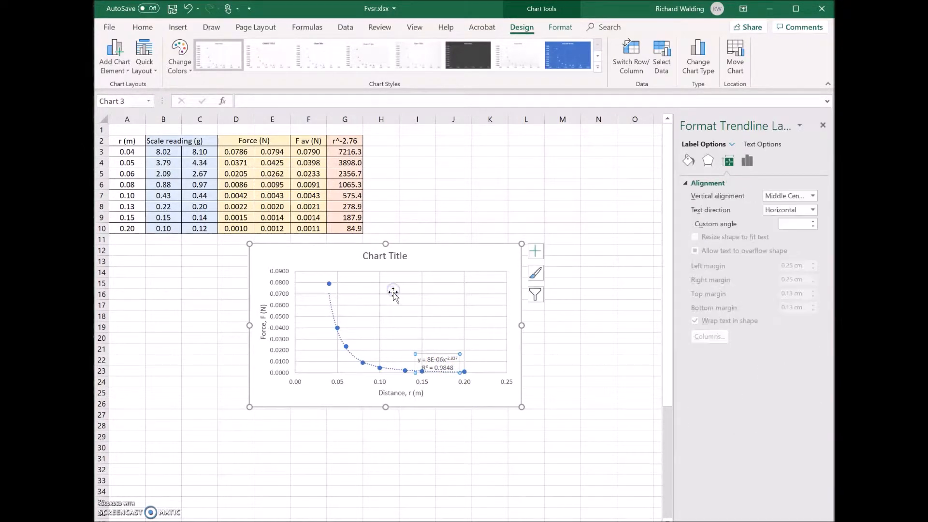
{"action": "left_click", "coordinate": [142, 27]}
{"action": "left_click", "coordinate": [233, 50]}
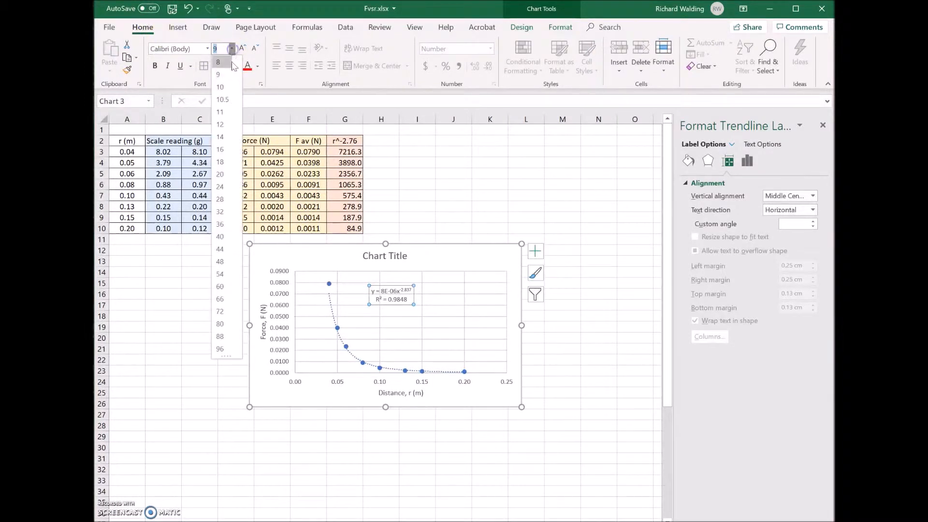
{"action": "left_click", "coordinate": [222, 123]}
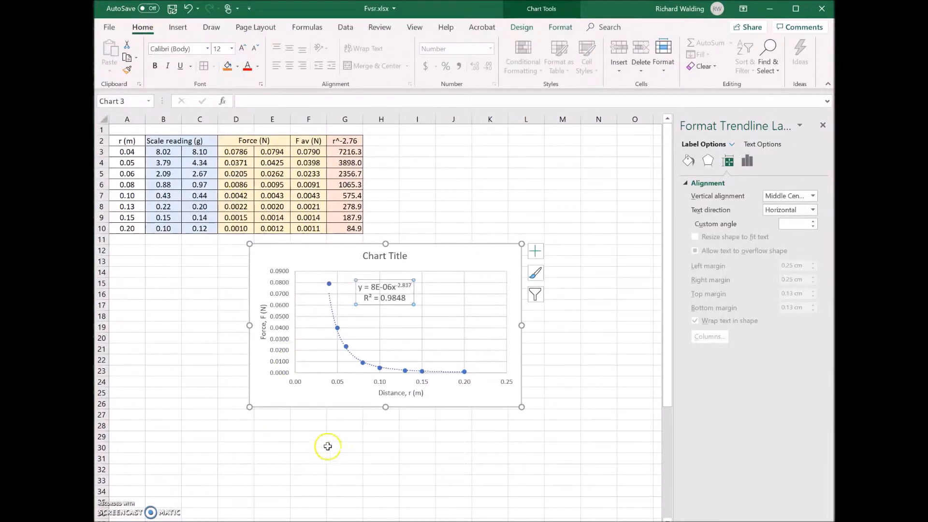
Reposition the force–distance chart directly beneath the data table, with its edge aligned to column A.
{"action": "left_click", "coordinate": [295, 448]}
{"action": "left_click", "coordinate": [332, 464]}
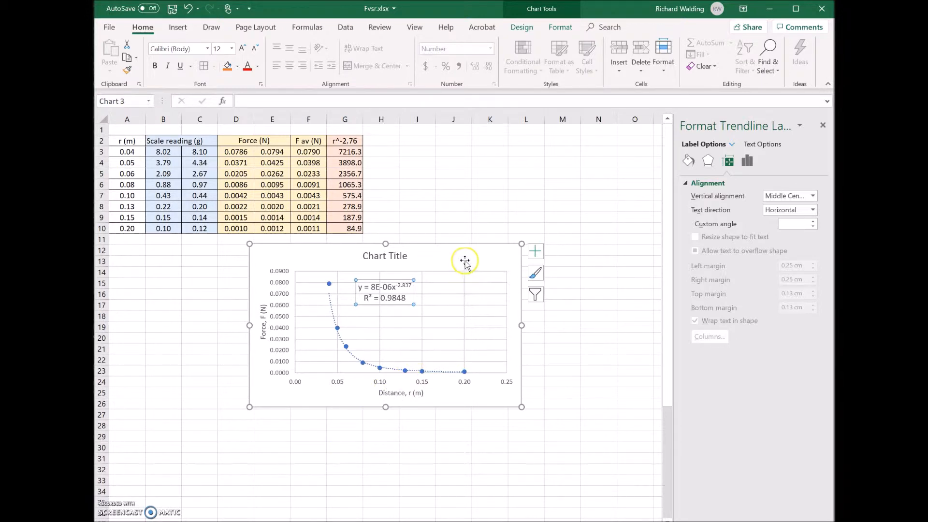
{"action": "left_click_drag", "start_coordinate": [460, 258], "coordinate": [322, 268]}
{"action": "left_click", "coordinate": [350, 464]}
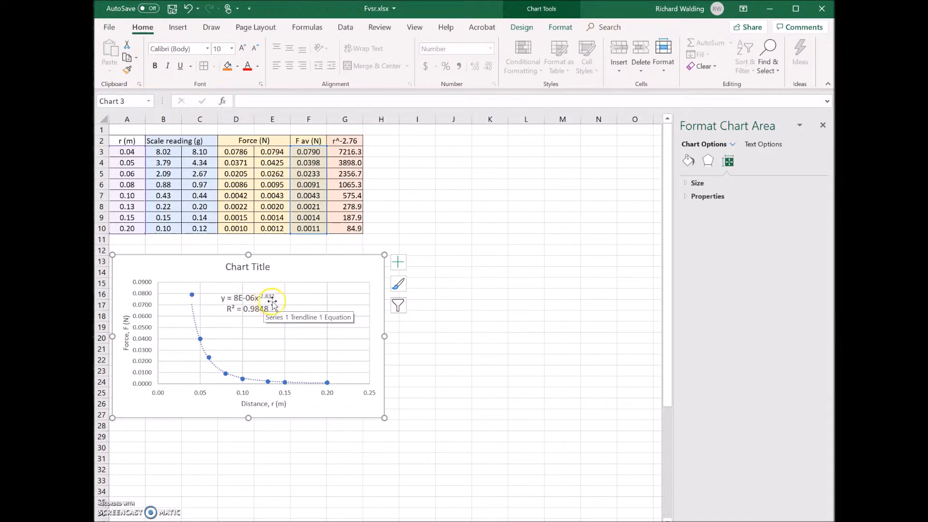
Change the exponent in G3 so the formula reads =A3^-2.837, and fill it down through G10.
{"action": "left_click", "coordinate": [350, 152]}
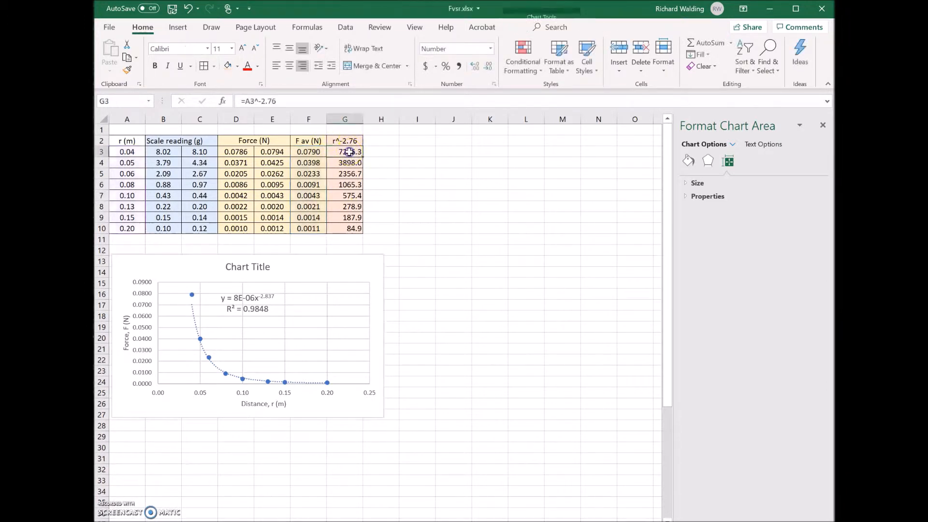
{"action": "double_click", "coordinate": [273, 100]}
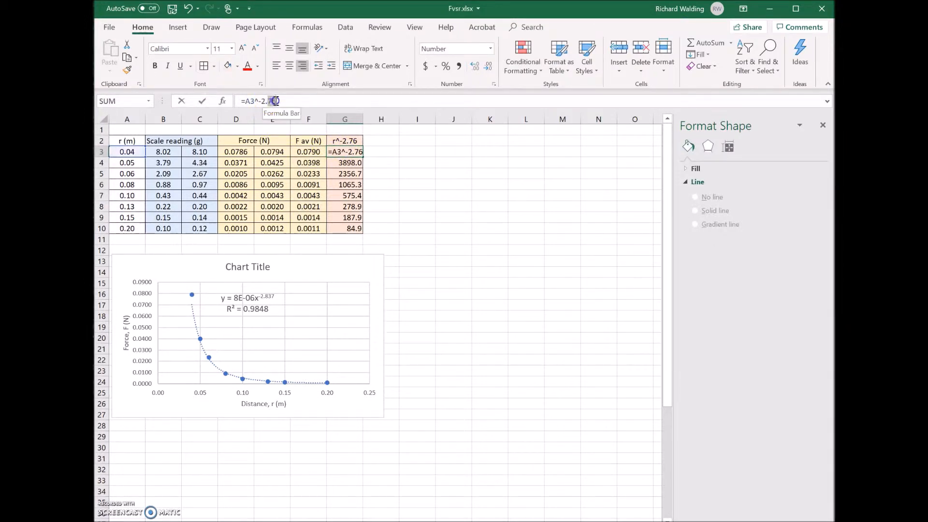
{"action": "type", "text": "837"}
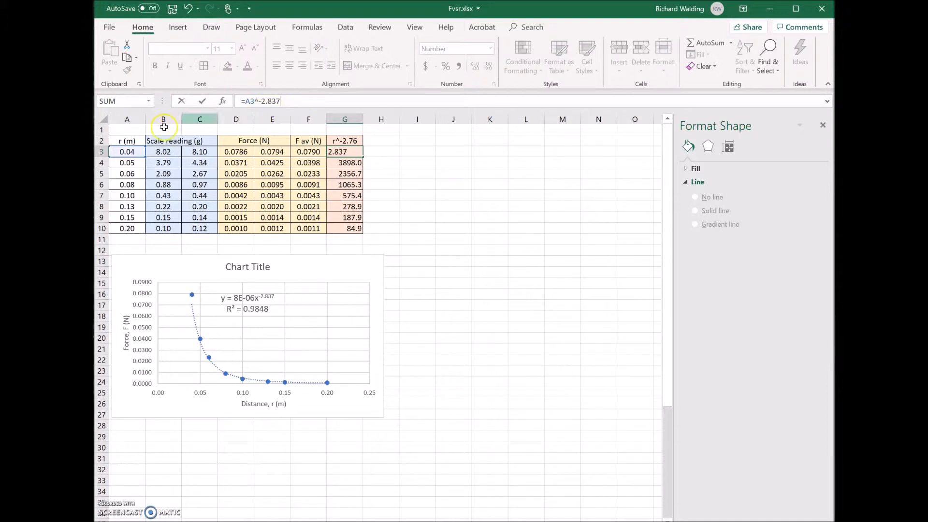
{"action": "left_click", "coordinate": [203, 101]}
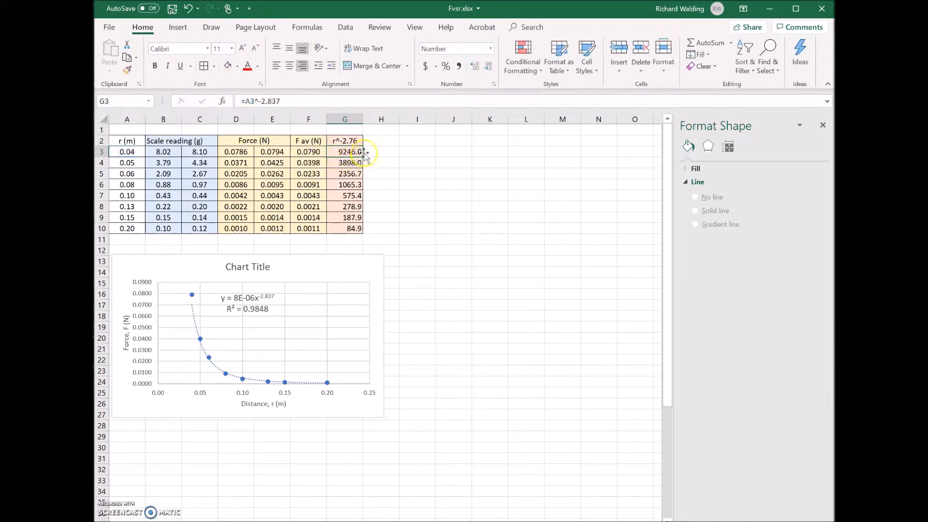
{"action": "left_click_drag", "start_coordinate": [348, 152], "coordinate": [352, 226]}
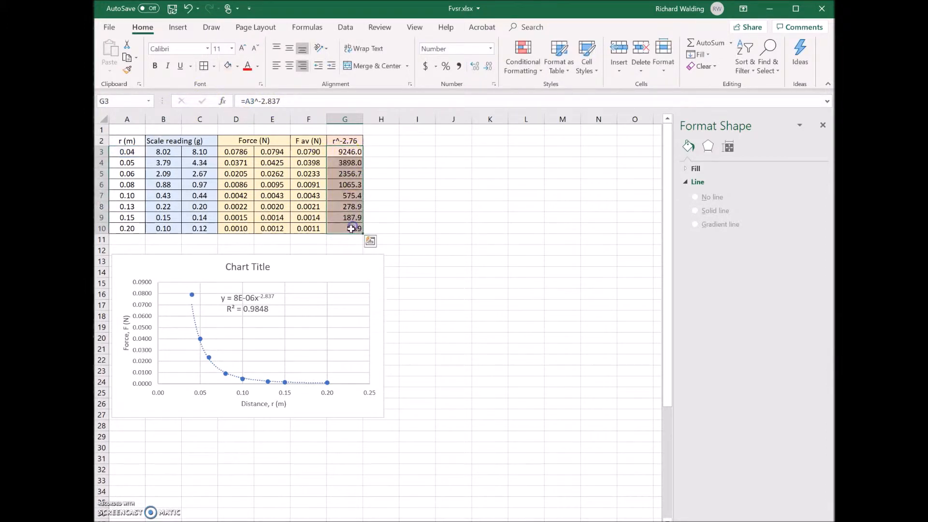
{"action": "key", "text": "ctrl+d"}
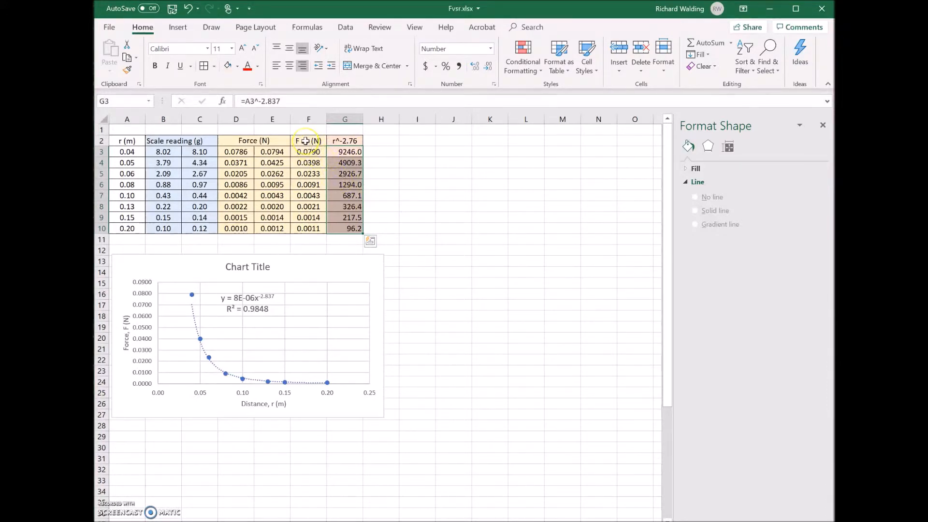
Copy the average force column F2:F10 and paste it as values with source formatting starting at H2.
{"action": "left_click_drag", "start_coordinate": [306, 140], "coordinate": [302, 231]}
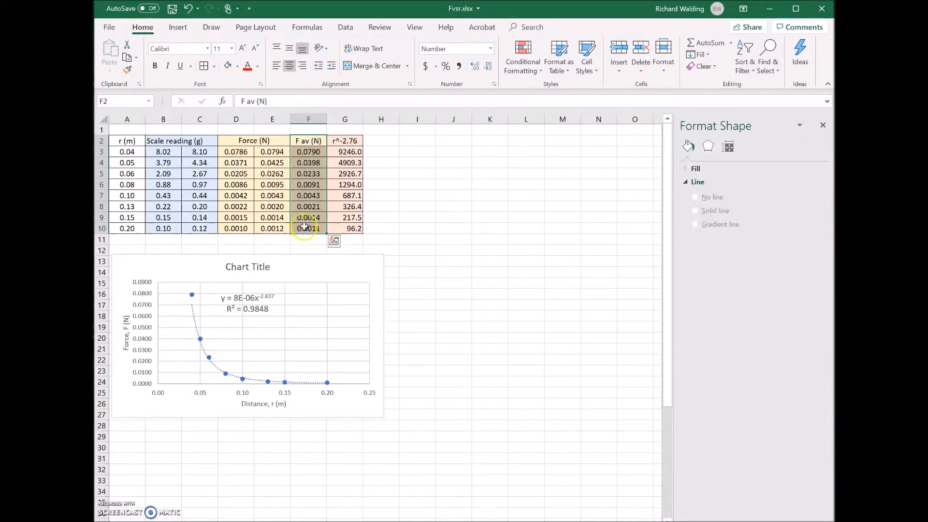
{"action": "key", "text": "ctrl+c"}
{"action": "left_click", "coordinate": [380, 140]}
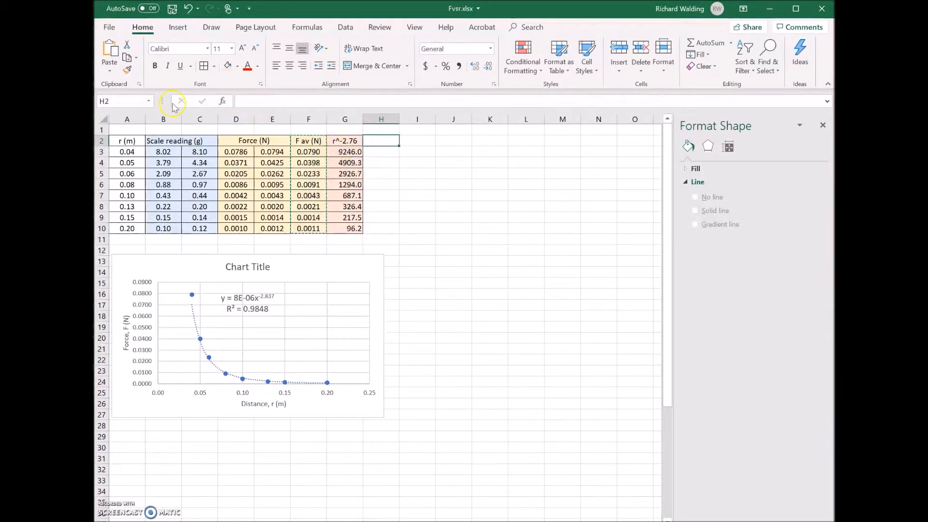
{"action": "left_click", "coordinate": [110, 70]}
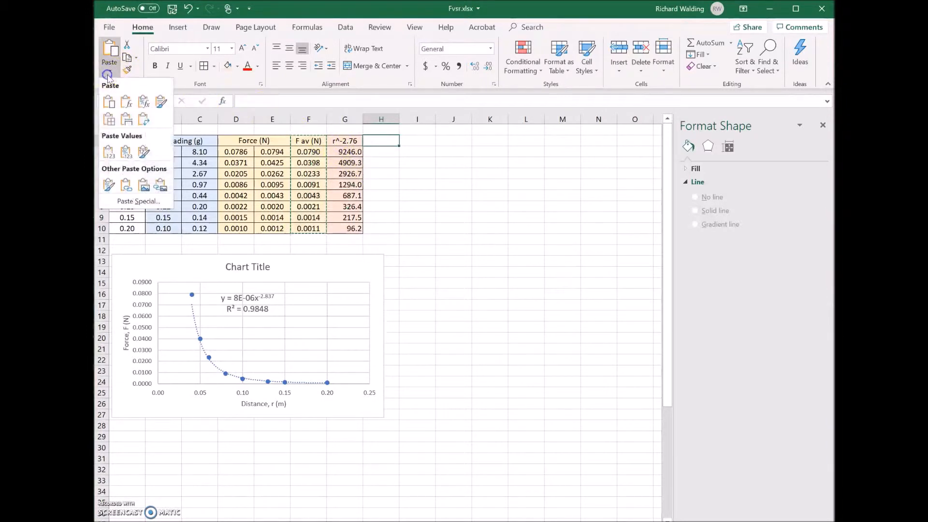
{"action": "left_click", "coordinate": [143, 151]}
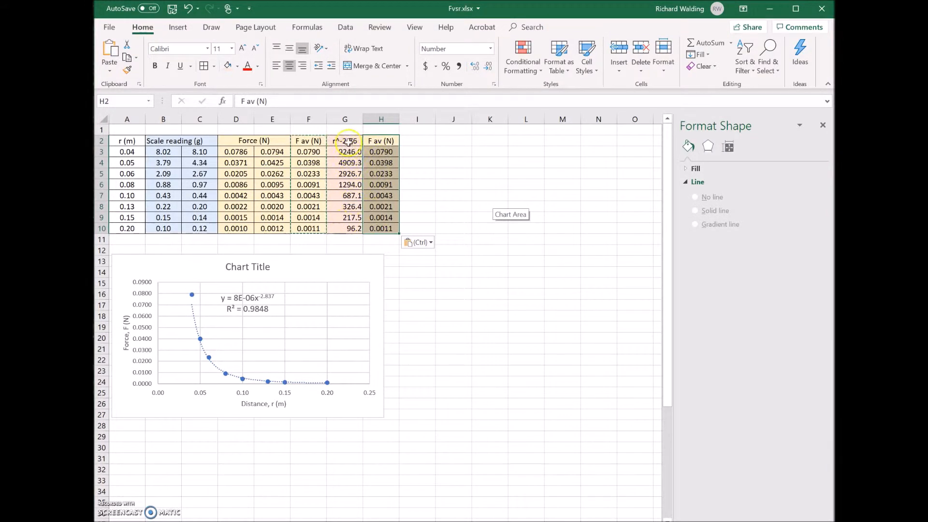
Insert a markers-only scatter chart from G3:H10, plotting average force against the calculated power of r.
{"action": "left_click_drag", "start_coordinate": [347, 150], "coordinate": [381, 228]}
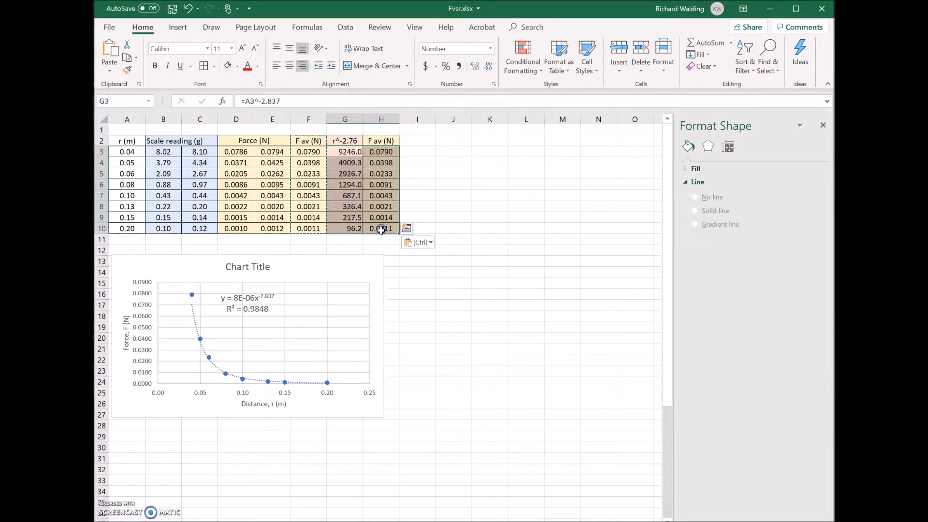
{"action": "left_click", "coordinate": [179, 29]}
{"action": "left_click", "coordinate": [403, 66]}
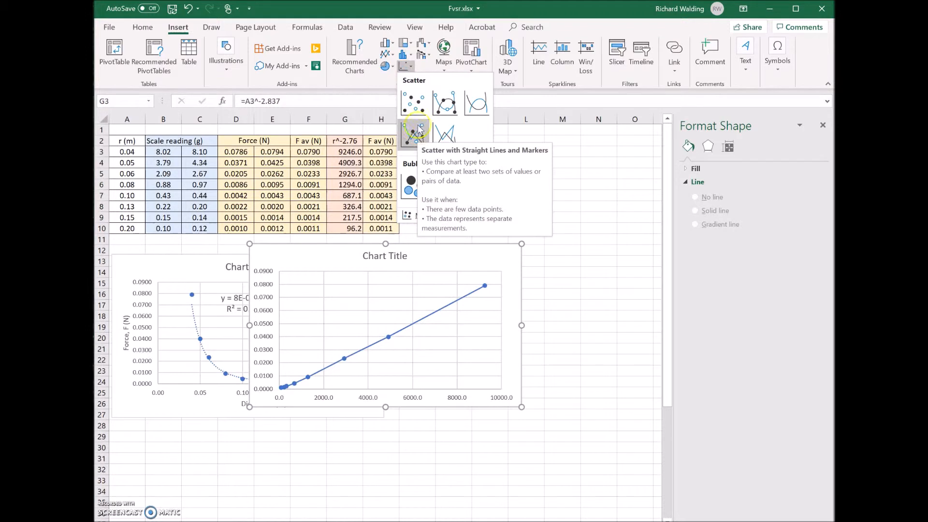
{"action": "left_click", "coordinate": [415, 102]}
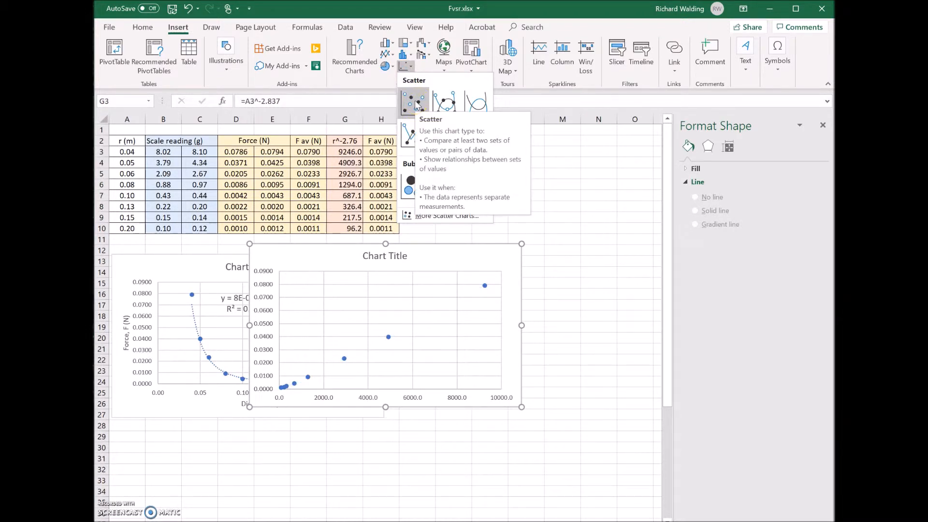
{"action": "left_click", "coordinate": [416, 103]}
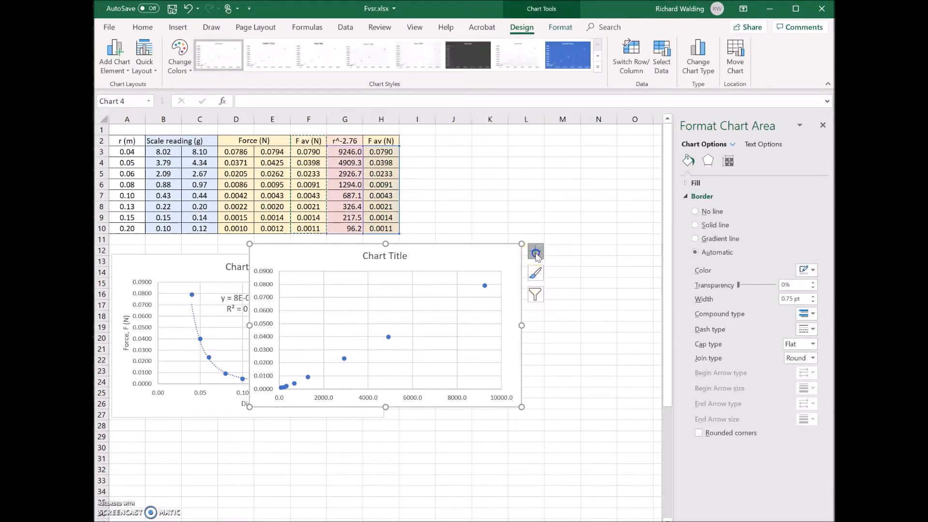
Add a linear trendline to the chart of average force against the power of r, displaying its equation and R-squared value.
{"action": "left_click", "coordinate": [535, 252]}
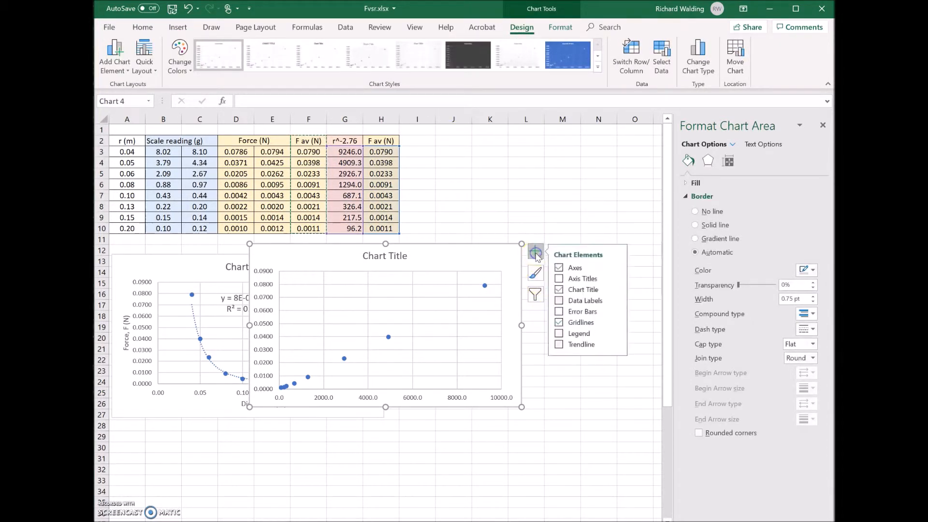
{"action": "left_click", "coordinate": [616, 344]}
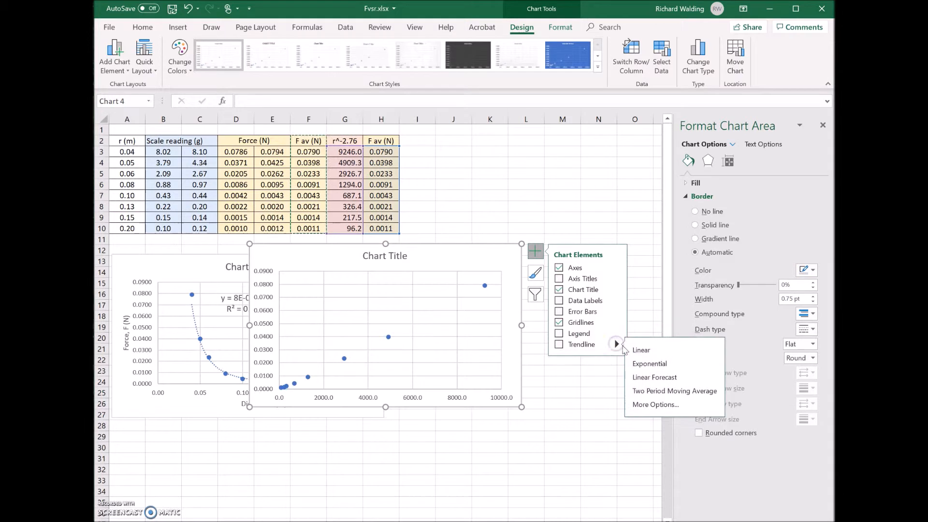
{"action": "left_click", "coordinate": [646, 351]}
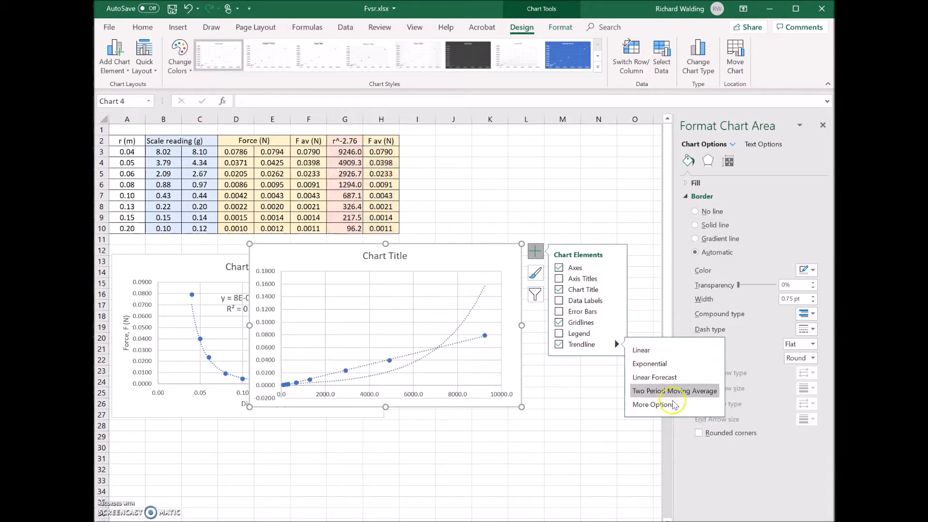
{"action": "left_click", "coordinate": [674, 406]}
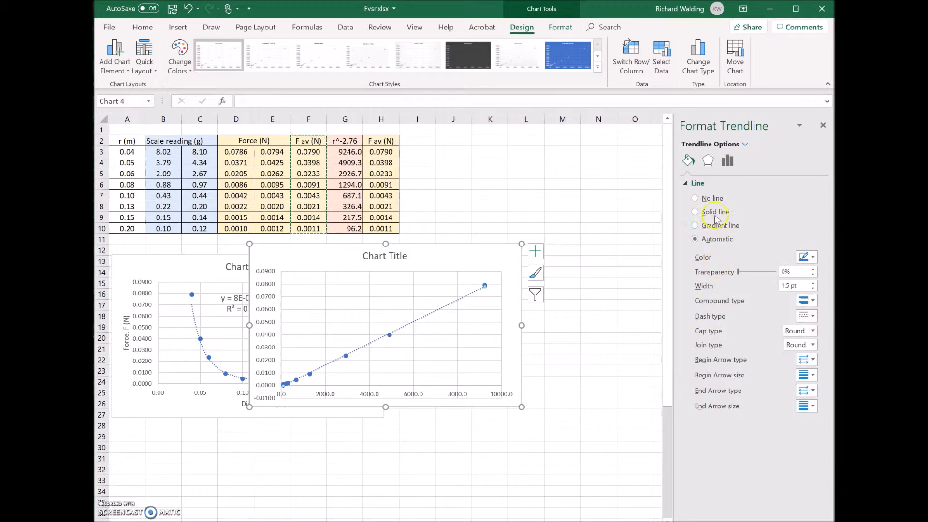
{"action": "left_click", "coordinate": [727, 160]}
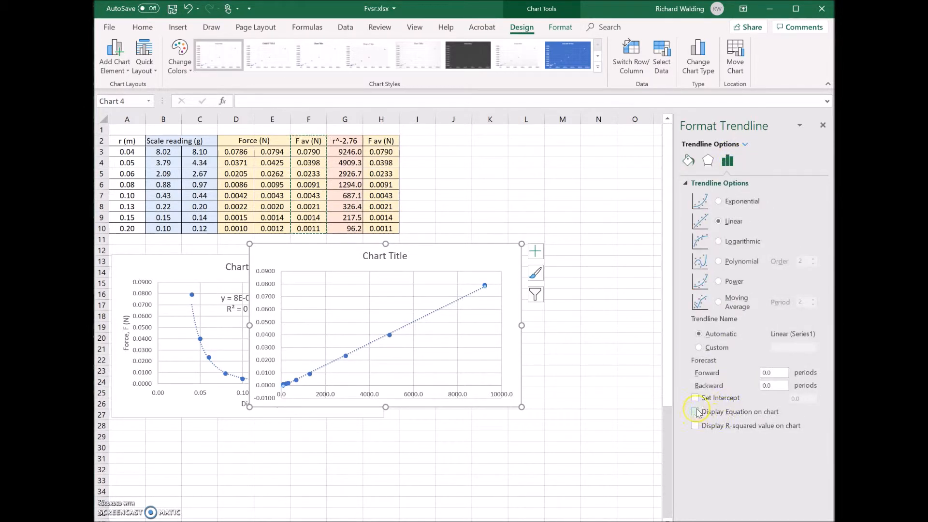
{"action": "left_click", "coordinate": [695, 412]}
{"action": "left_click", "coordinate": [695, 426]}
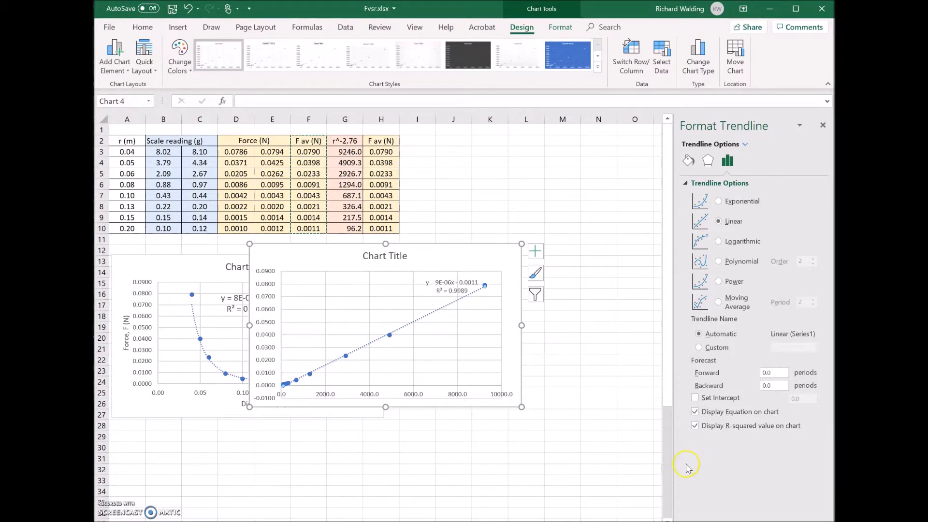
Move the linear chart's equation label to the empty area above the trendline and set its font size to 12.
{"action": "left_click", "coordinate": [435, 284]}
{"action": "left_click_drag", "start_coordinate": [435, 284], "coordinate": [343, 299]}
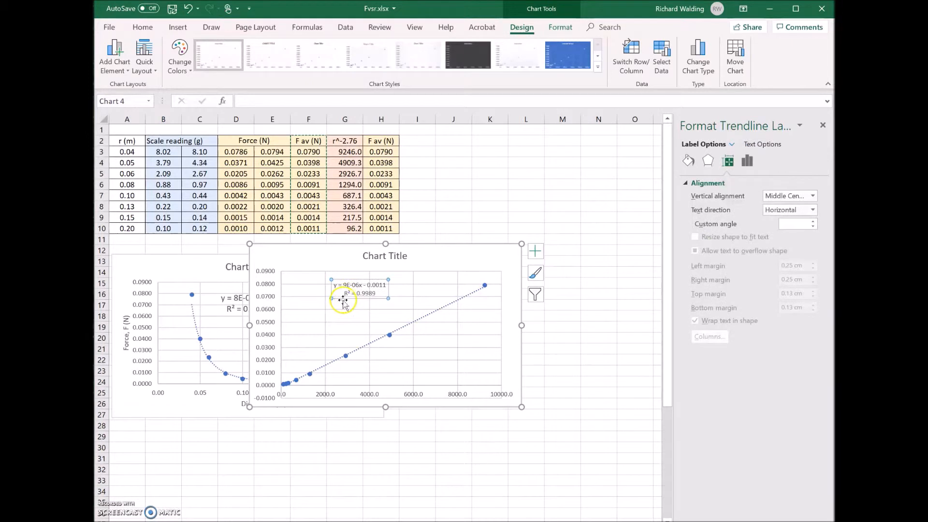
{"action": "left_click", "coordinate": [142, 27]}
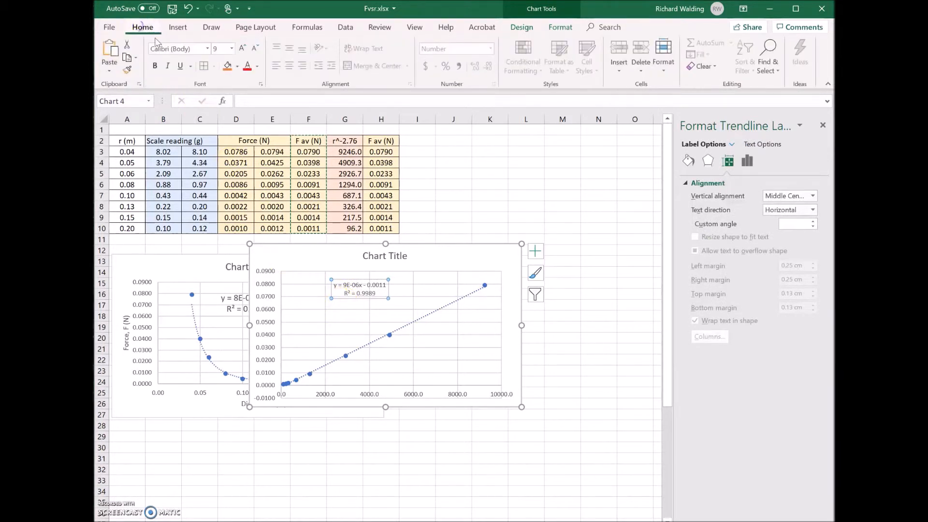
{"action": "left_click", "coordinate": [231, 49]}
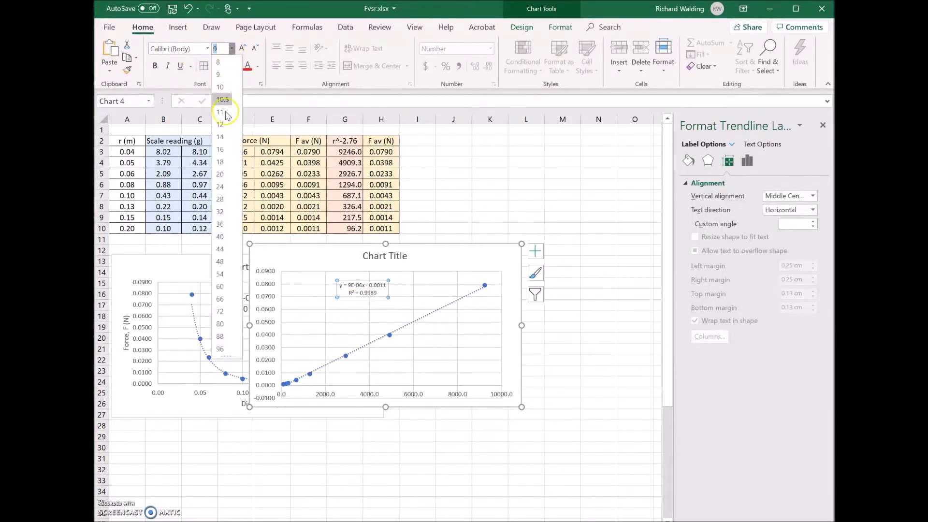
{"action": "left_click", "coordinate": [220, 124]}
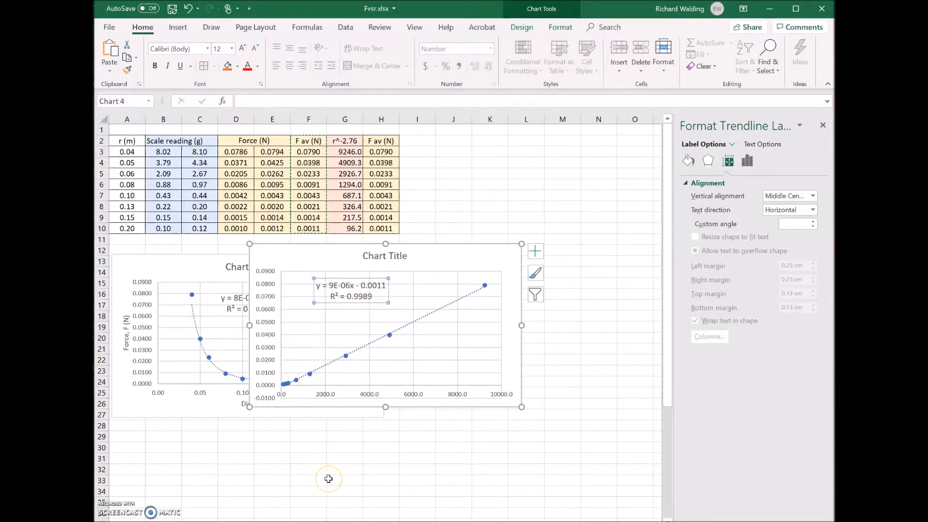
Reposition the linearised chart beside the force–distance chart, so that the two no longer overlap.
{"action": "left_click_drag", "start_coordinate": [435, 251], "coordinate": [562, 262]}
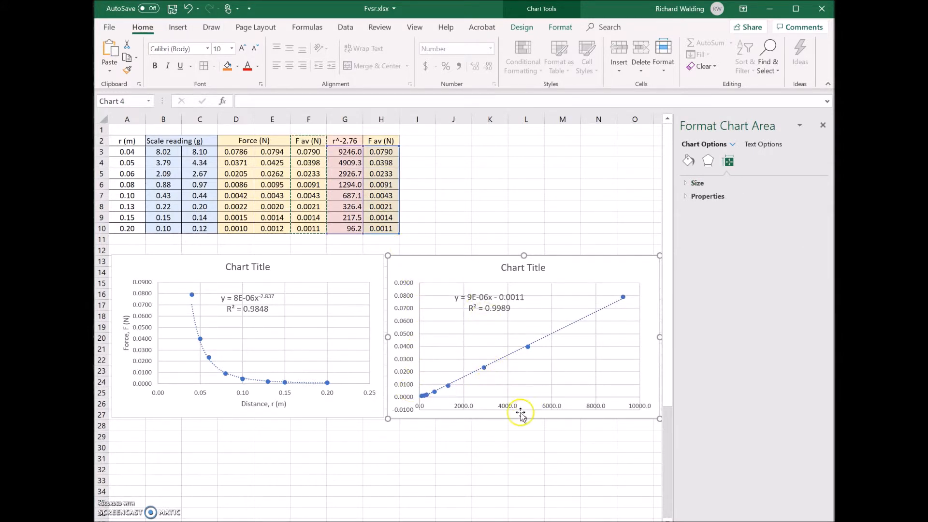
{"action": "left_click", "coordinate": [260, 296]}
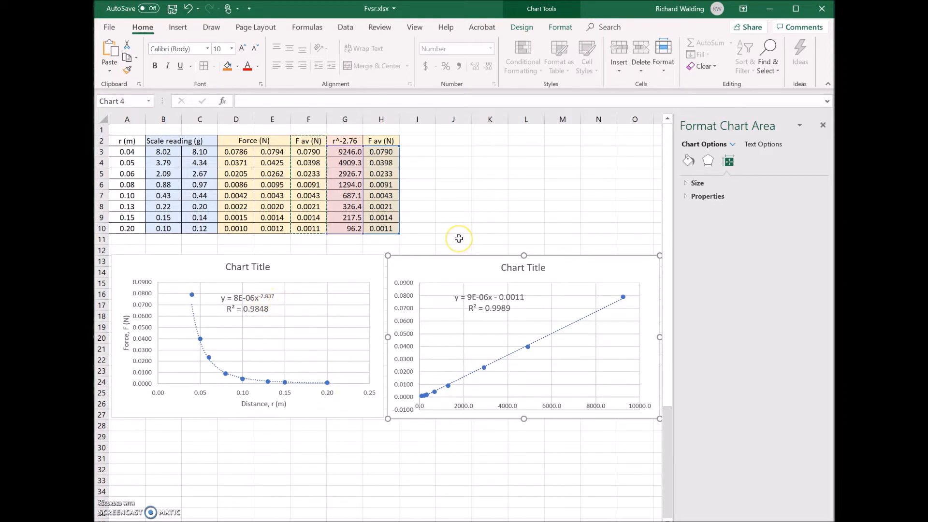
{"action": "left_click", "coordinate": [438, 223]}
Insert a markers-only scatter chart of log F against log r from G43:H50, placed just beneath the lower data table.
{"action": "scroll", "coordinate": [451, 185], "scroll_direction": "down", "scroll_amount": 11}
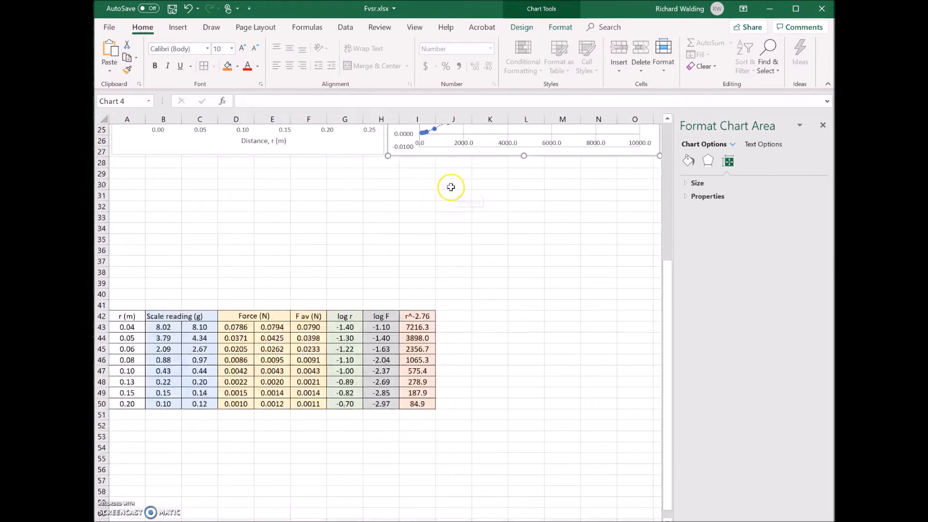
{"action": "scroll", "coordinate": [451, 187], "scroll_direction": "down", "scroll_amount": 3}
{"action": "scroll", "coordinate": [451, 188], "scroll_direction": "up", "scroll_amount": 1}
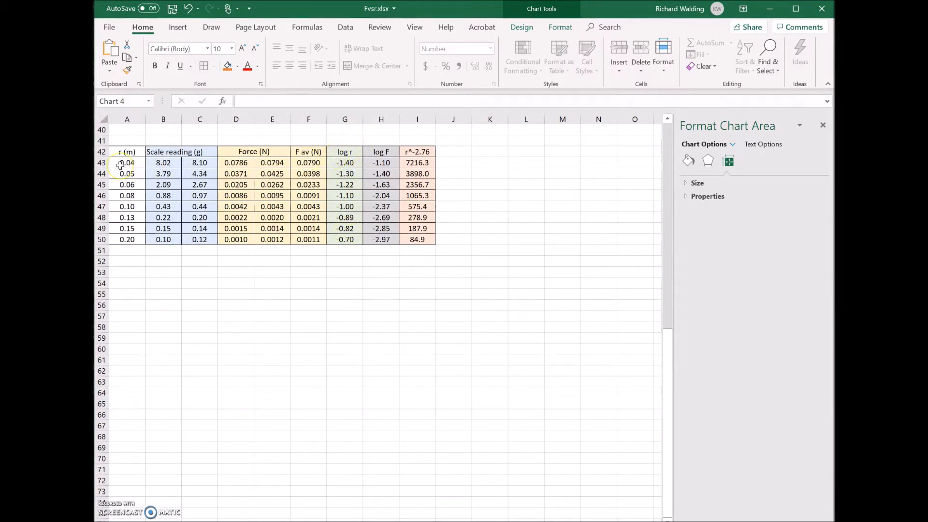
{"action": "left_click", "coordinate": [347, 163]}
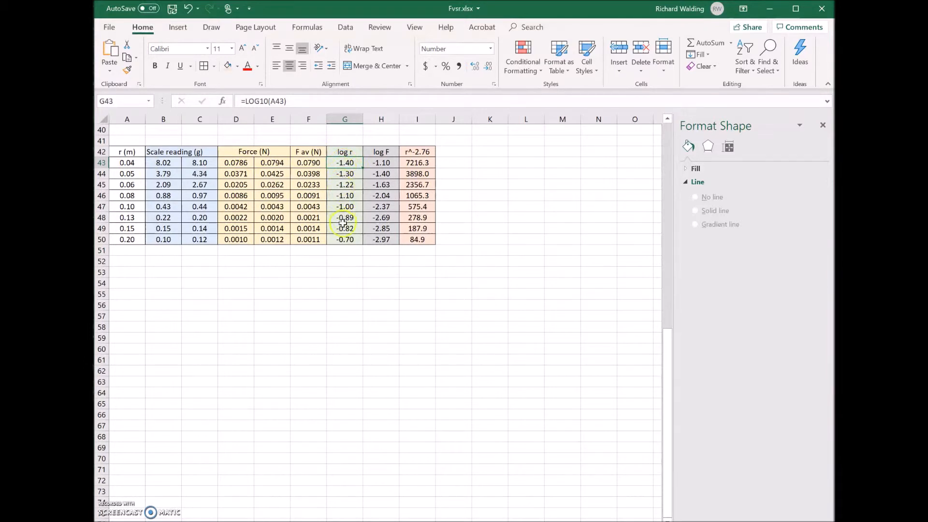
{"action": "left_click", "coordinate": [380, 163]}
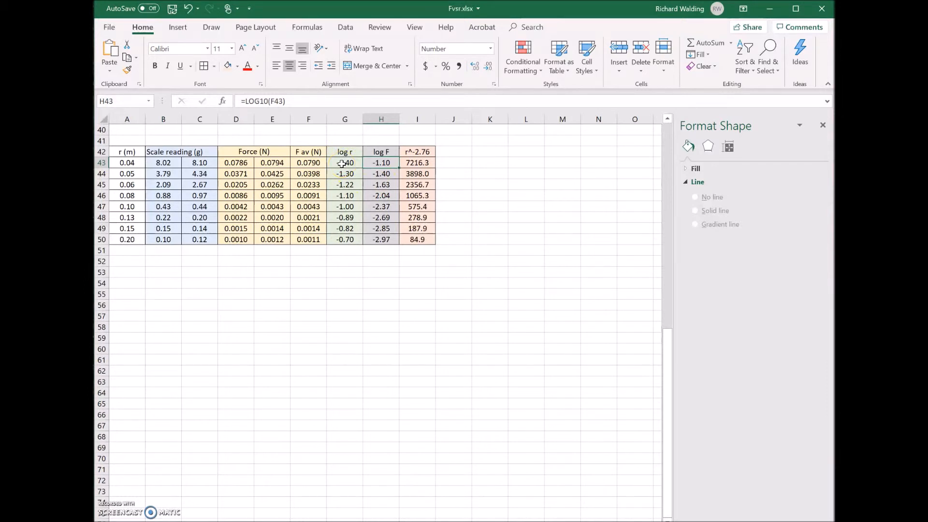
{"action": "left_click_drag", "start_coordinate": [341, 163], "coordinate": [369, 243]}
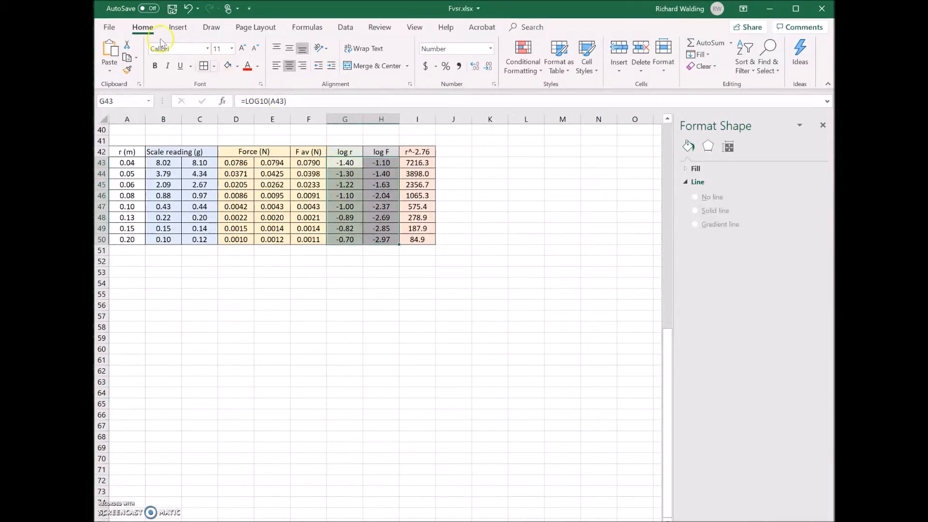
{"action": "left_click", "coordinate": [175, 31]}
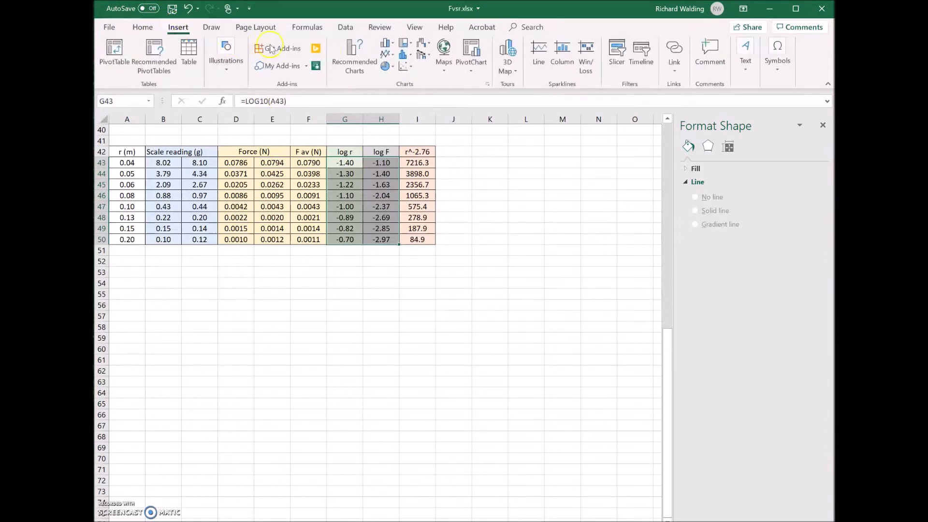
{"action": "left_click", "coordinate": [403, 67]}
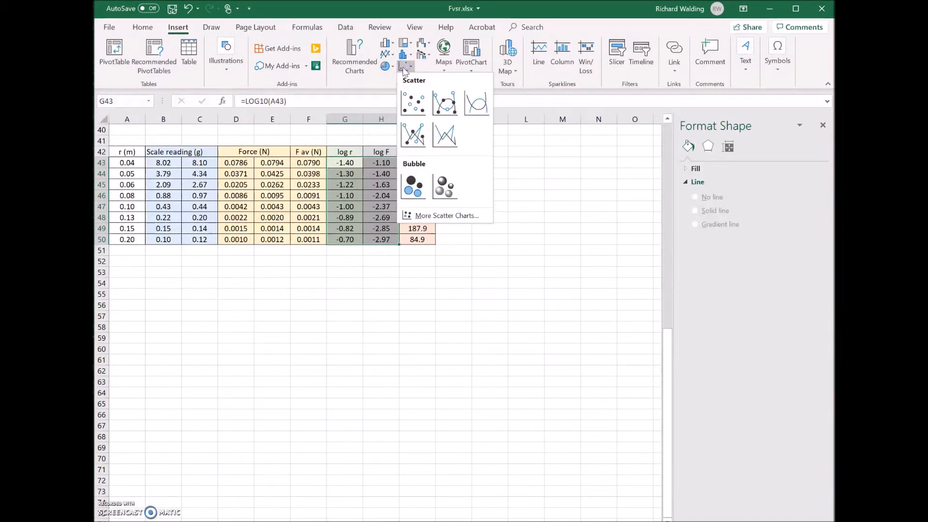
{"action": "left_click", "coordinate": [413, 103]}
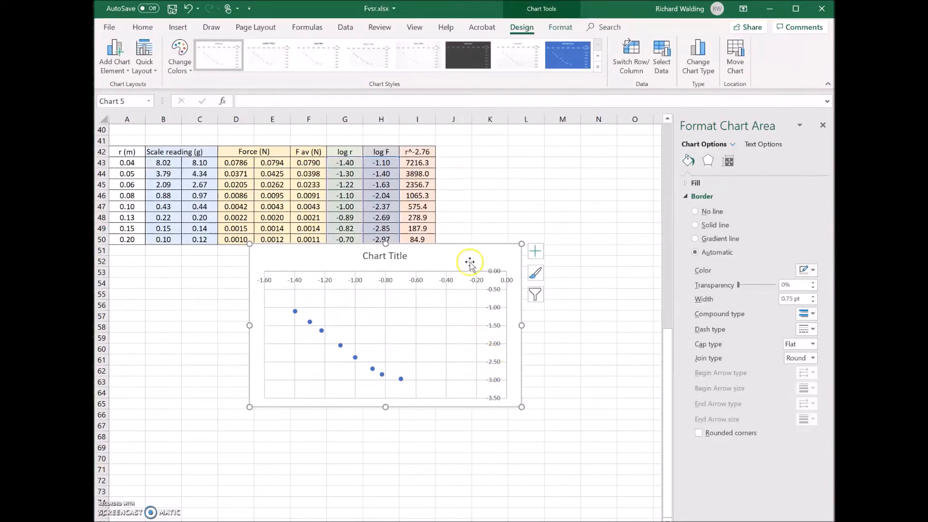
{"action": "left_click_drag", "start_coordinate": [468, 256], "coordinate": [462, 274]}
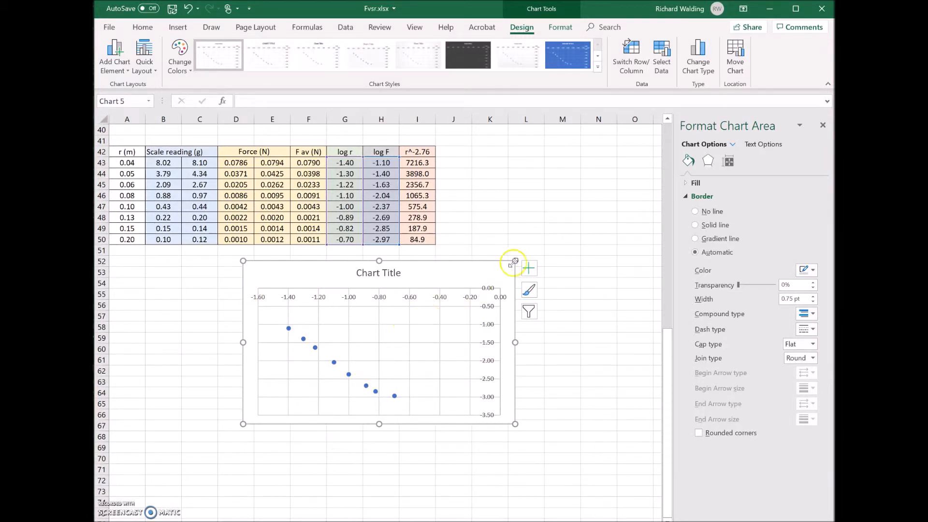
Add a linear trendline to the log F–log r chart, with its equation and R-squared value displayed.
{"action": "left_click", "coordinate": [528, 267]}
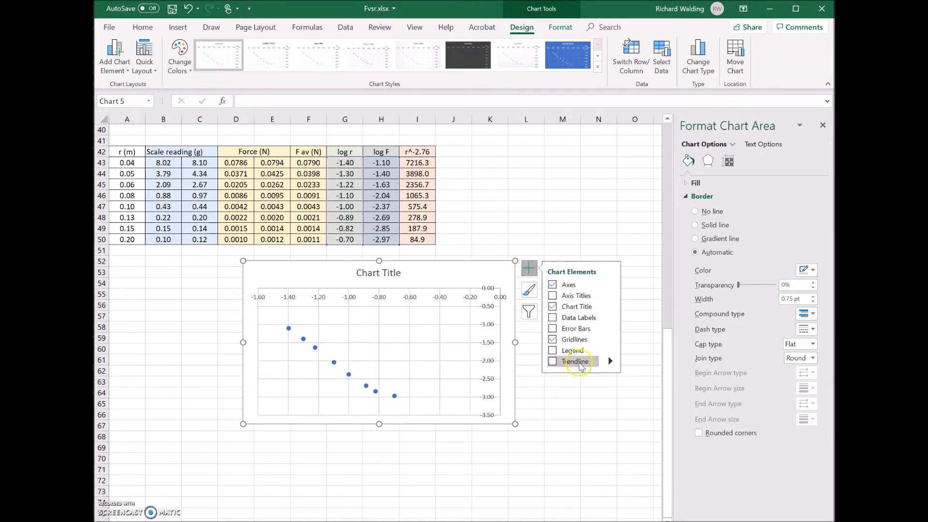
{"action": "mouse_move", "coordinate": [608, 368]}
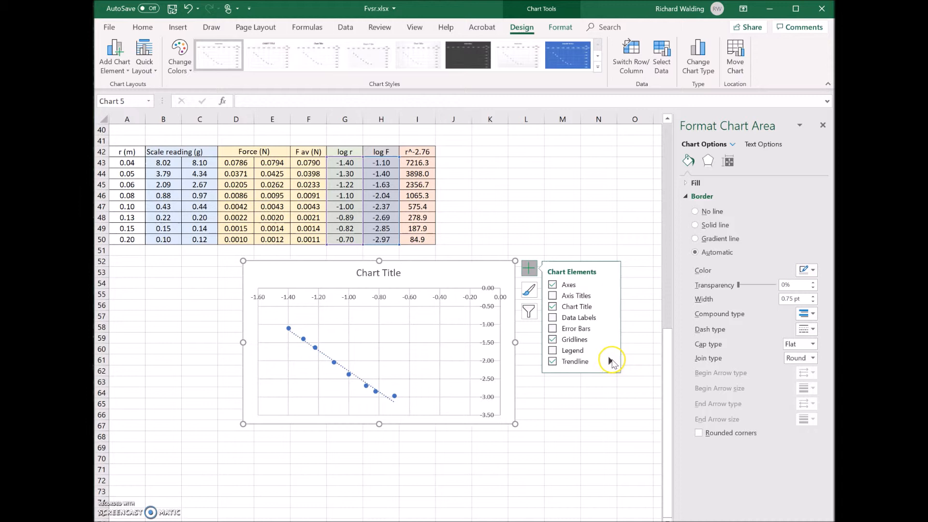
{"action": "left_click", "coordinate": [610, 362]}
{"action": "left_click", "coordinate": [628, 408]}
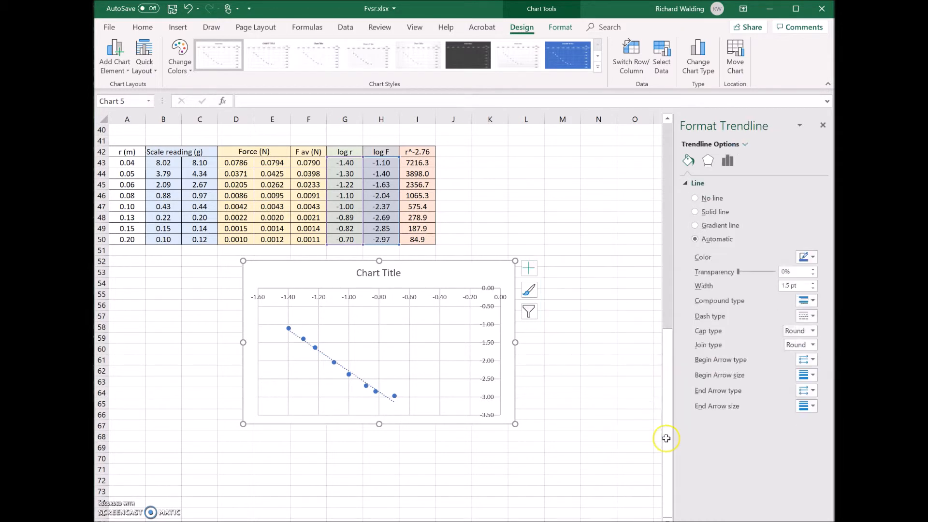
{"action": "left_click", "coordinate": [727, 161]}
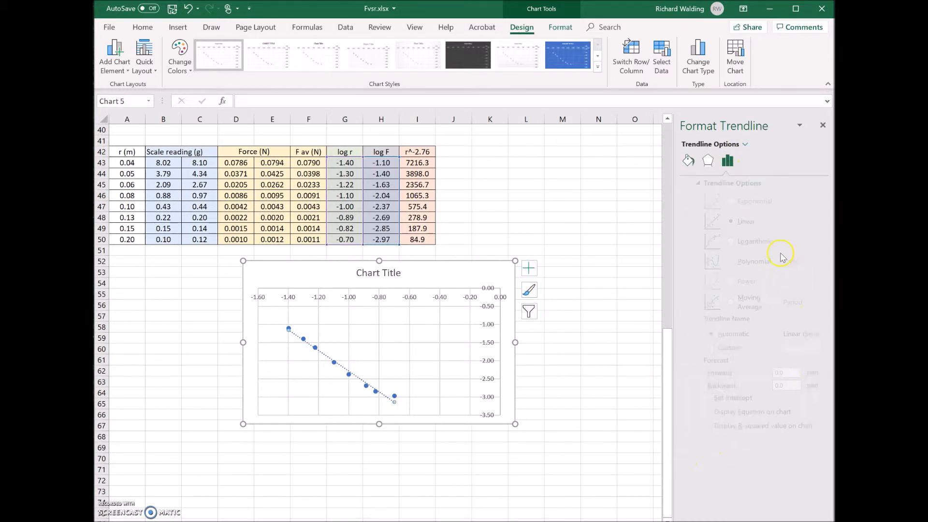
{"action": "left_click", "coordinate": [696, 412]}
{"action": "left_click", "coordinate": [694, 425]}
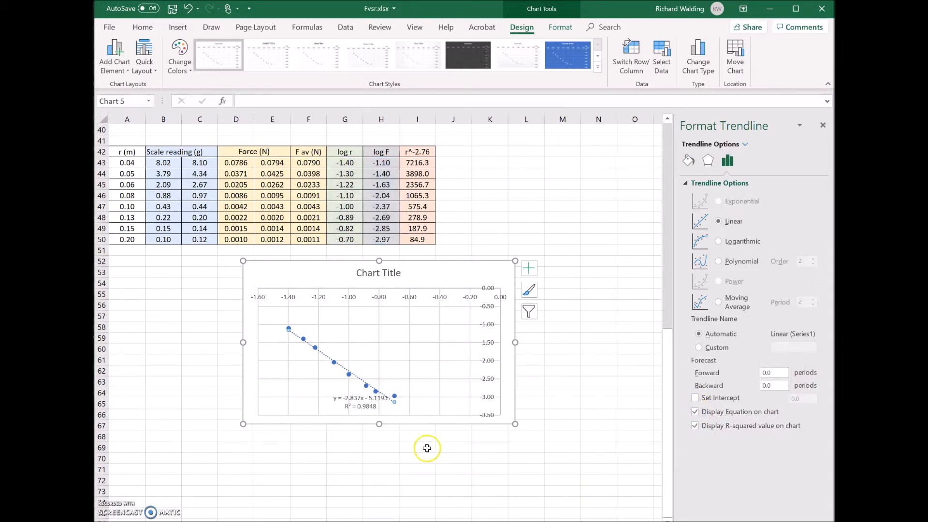
Move the log–log chart's equation label into the clear space above the line and enlarge its text to size 12.
{"action": "left_click", "coordinate": [356, 401]}
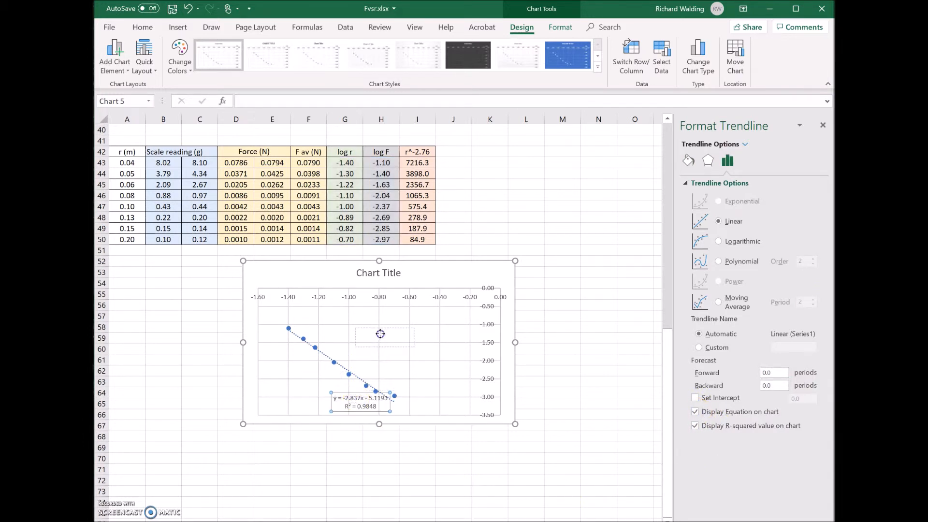
{"action": "left_click_drag", "start_coordinate": [356, 401], "coordinate": [382, 332]}
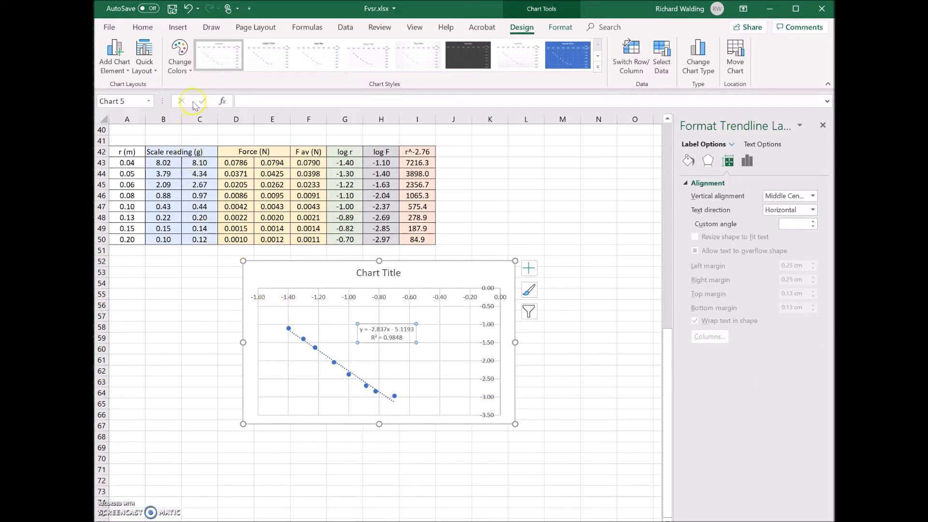
{"action": "left_click", "coordinate": [142, 28]}
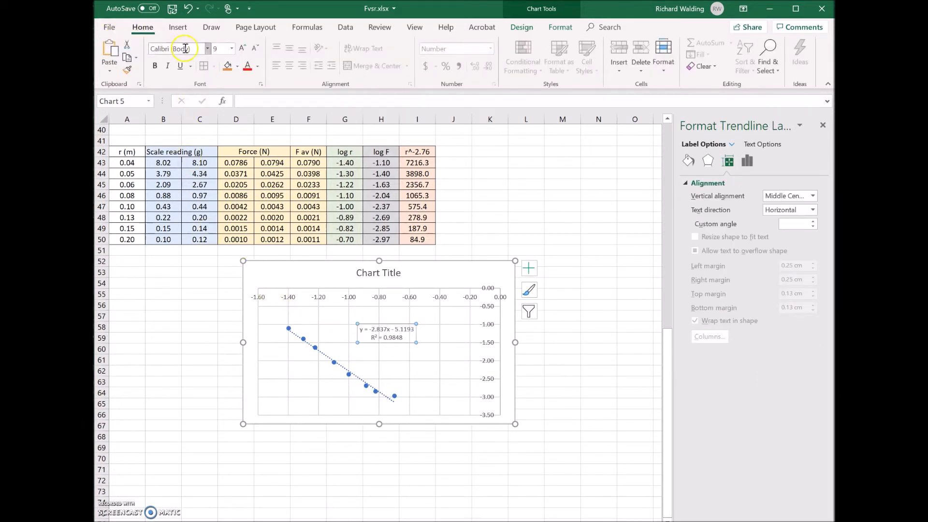
{"action": "left_click", "coordinate": [233, 49]}
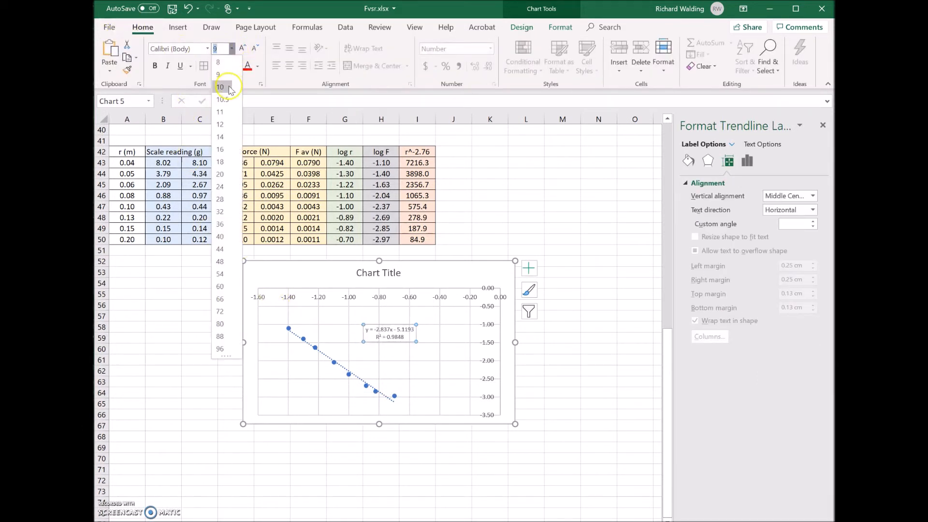
{"action": "left_click", "coordinate": [221, 127]}
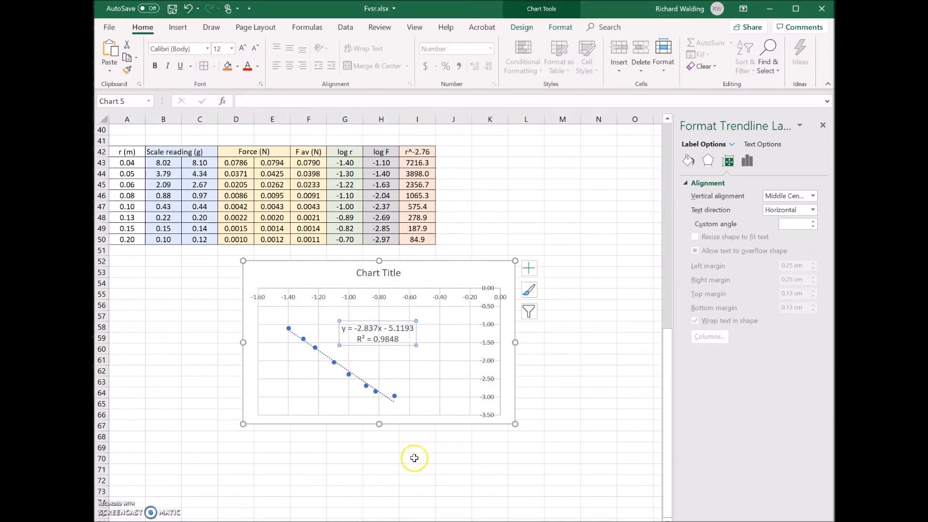